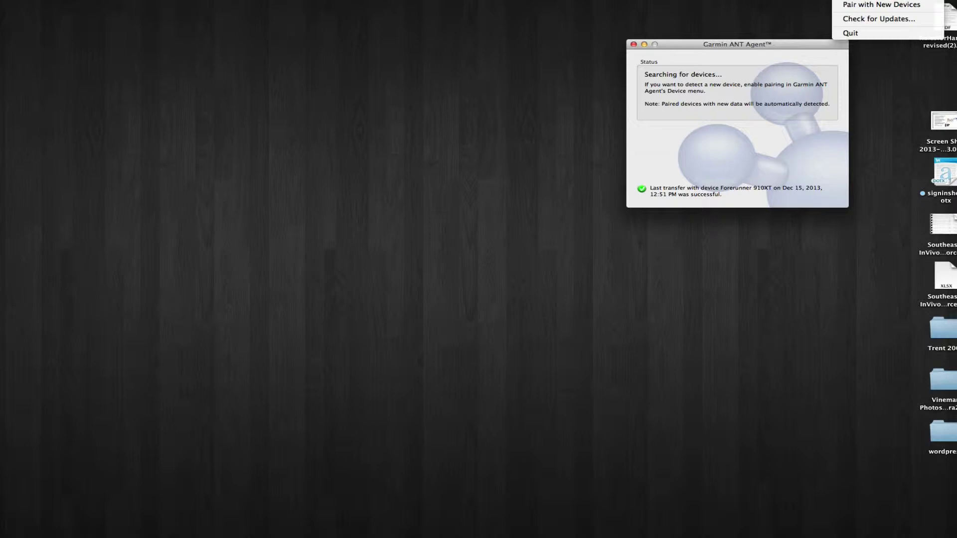
Close the agent menu and let the Forerunner 910XT's Dec 15 transfer to Garmin Connect finish
{"action": "key", "text": "Escape"}
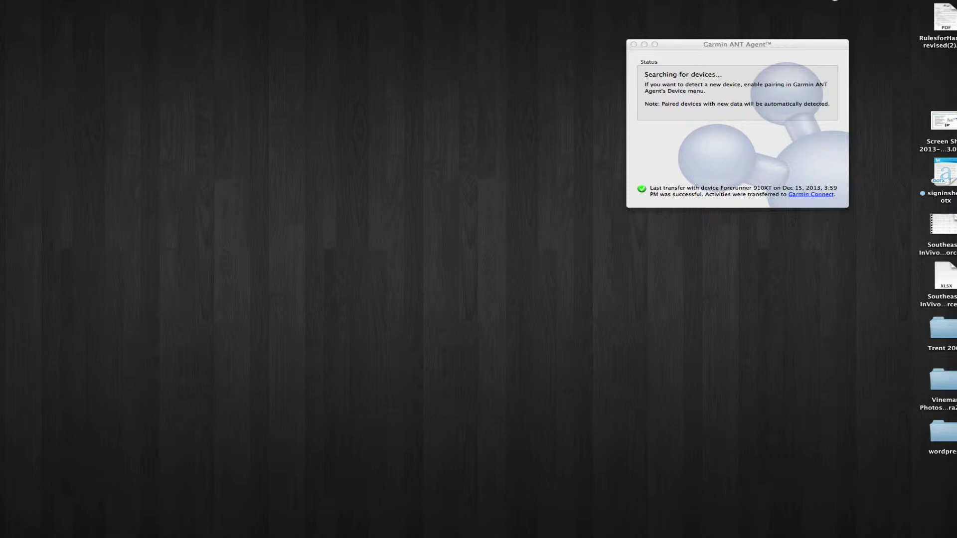
Quit Garmin ANT Agent from its menu-bar menu
{"action": "left_click", "coordinate": [838, 0]}
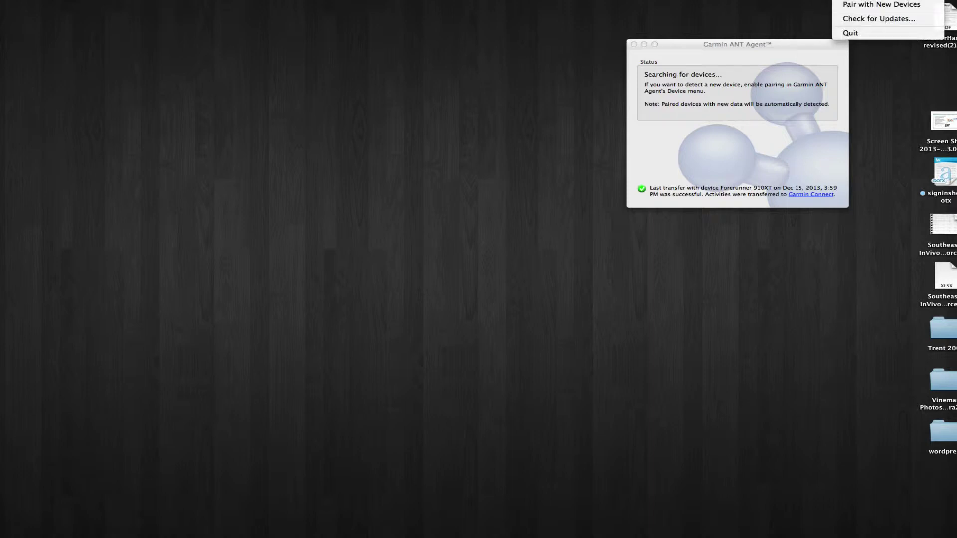
{"action": "left_click", "coordinate": [855, 33]}
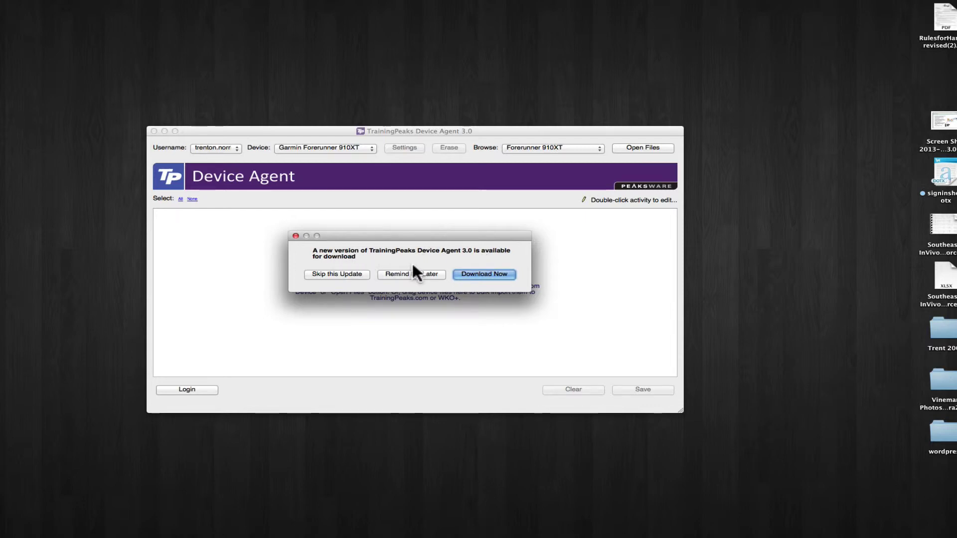
Choose Remind Me Later for the update and start downloading from the Forerunner 910XT
{"action": "left_click", "coordinate": [405, 273]}
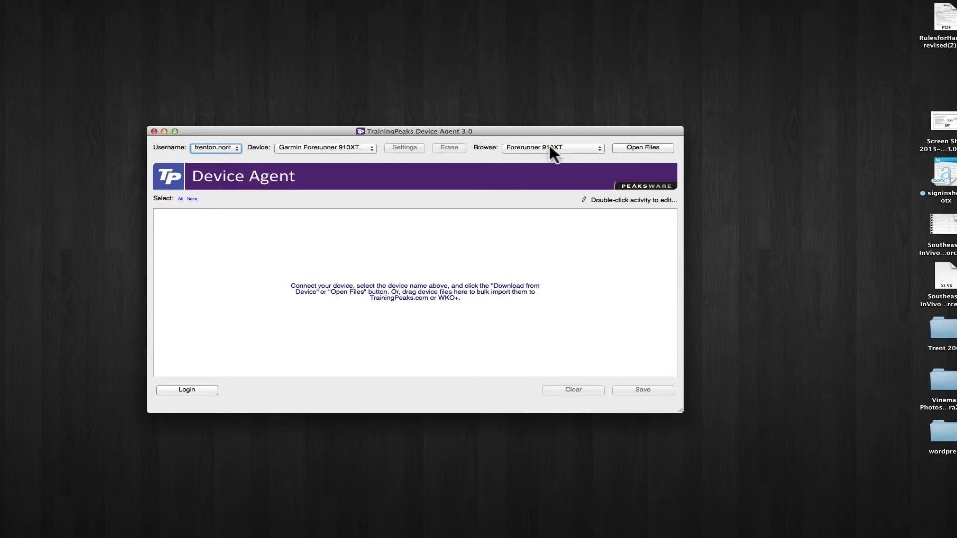
{"action": "left_click", "coordinate": [628, 147]}
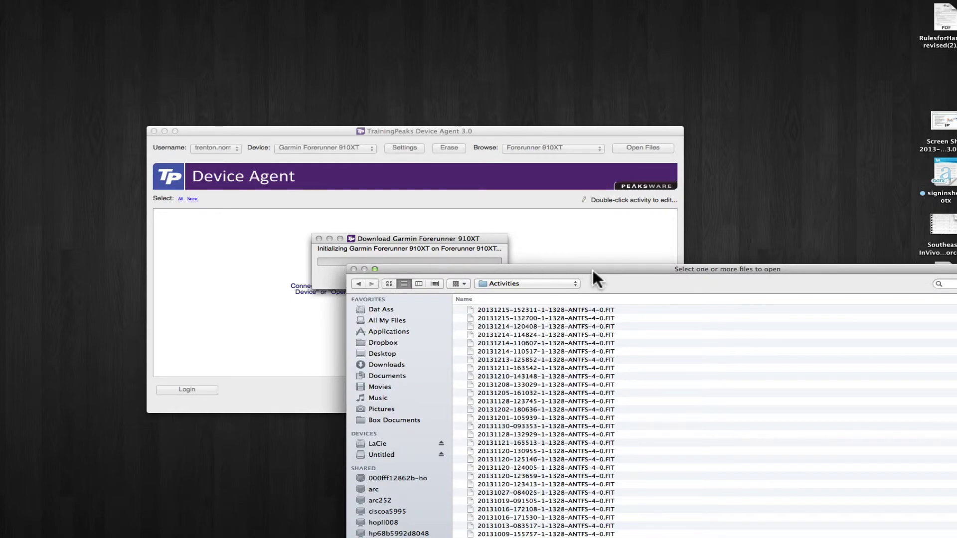
{"action": "left_click_drag", "start_coordinate": [593, 267], "coordinate": [432, 202]}
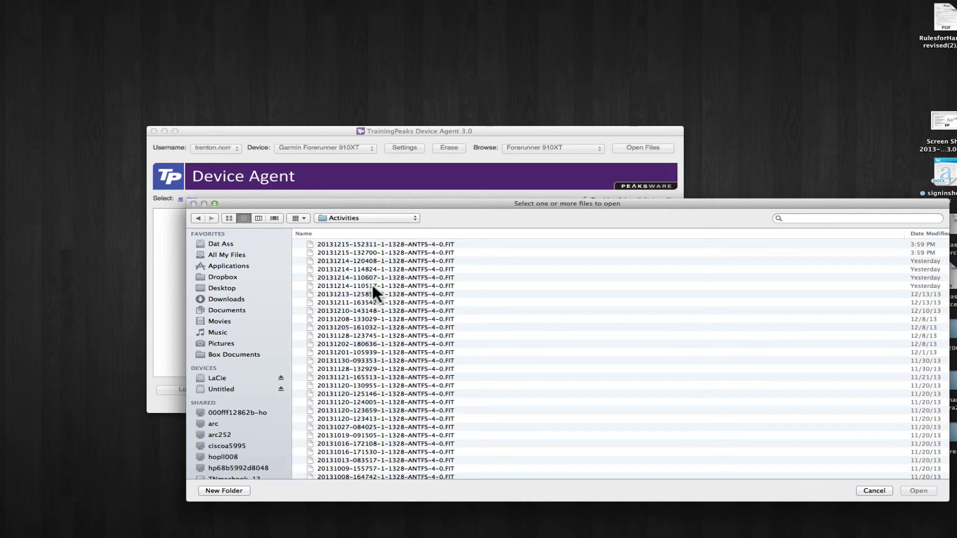
{"action": "left_click", "coordinate": [373, 285]}
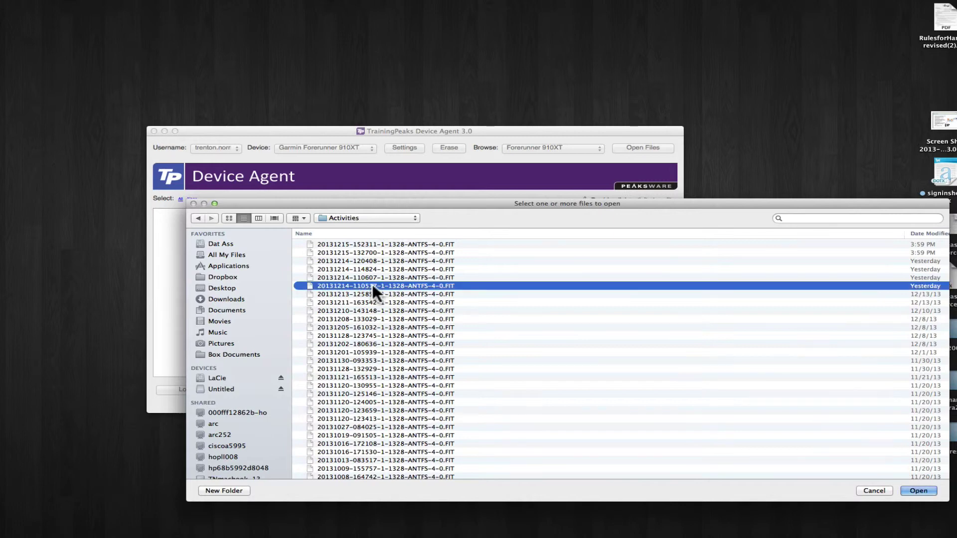
{"action": "left_click", "coordinate": [349, 244], "text": "shift"}
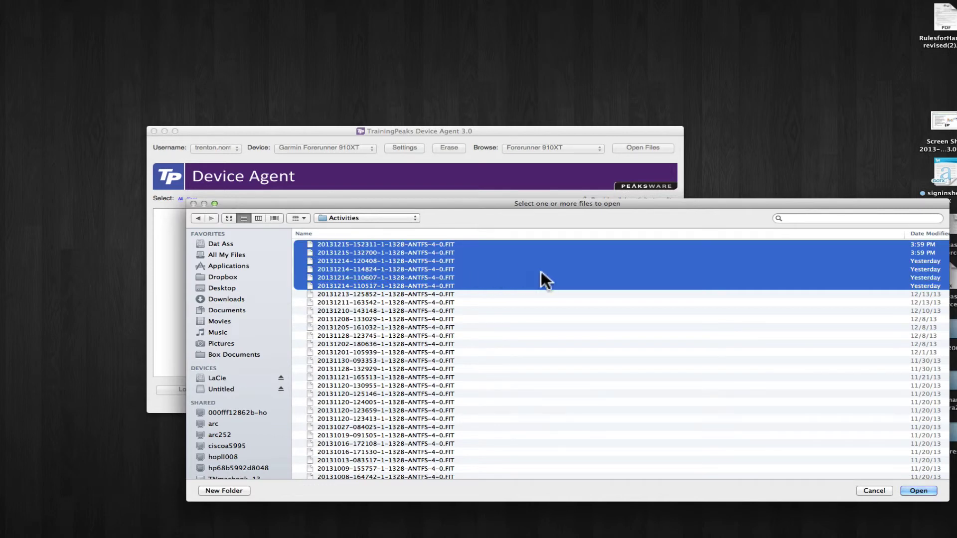
{"action": "left_click", "coordinate": [915, 490]}
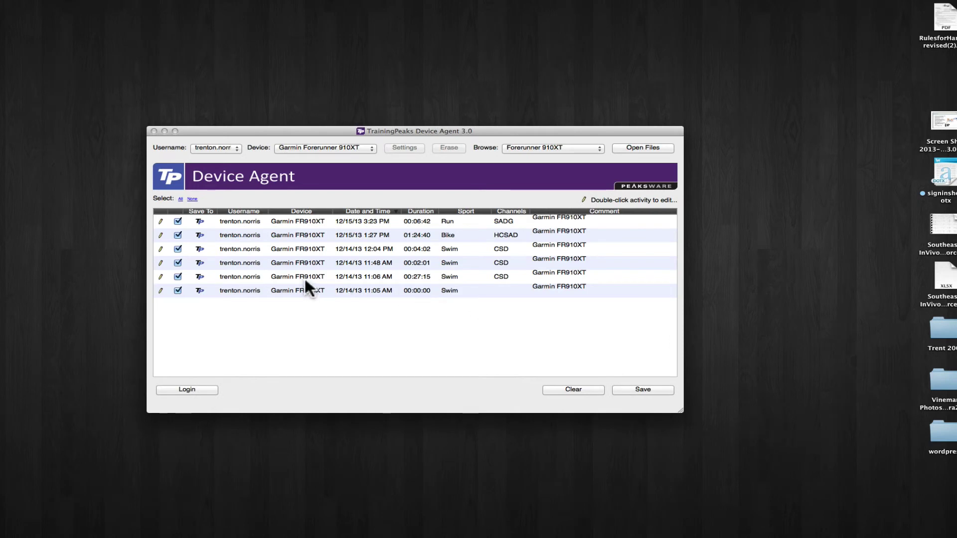
Set the 12/15/13 Run and the Bike activities to save to Web - TrainingPeaks.com
{"action": "left_click", "coordinate": [201, 221]}
{"action": "left_click", "coordinate": [201, 222]}
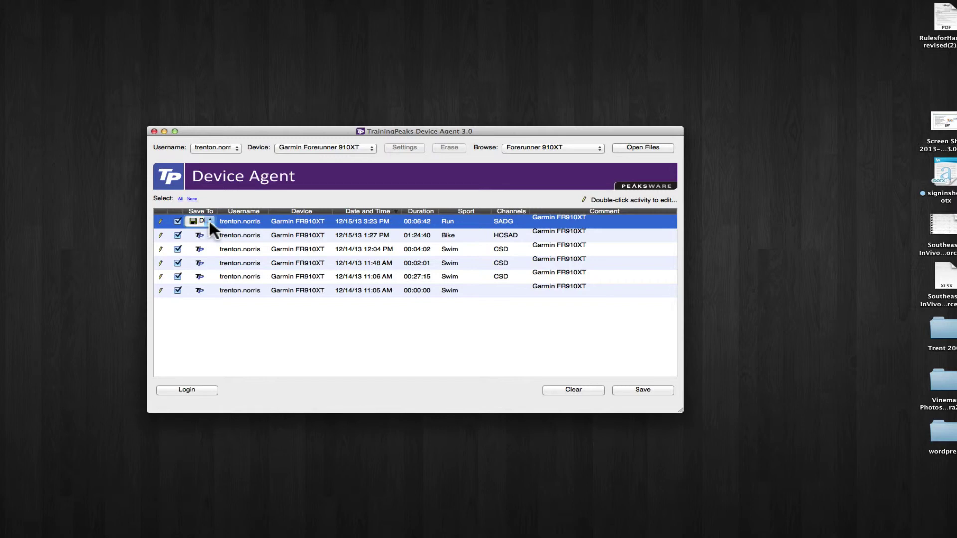
{"action": "left_click", "coordinate": [209, 220]}
{"action": "left_click", "coordinate": [210, 231]}
{"action": "left_click", "coordinate": [198, 234]}
{"action": "left_click", "coordinate": [207, 234]}
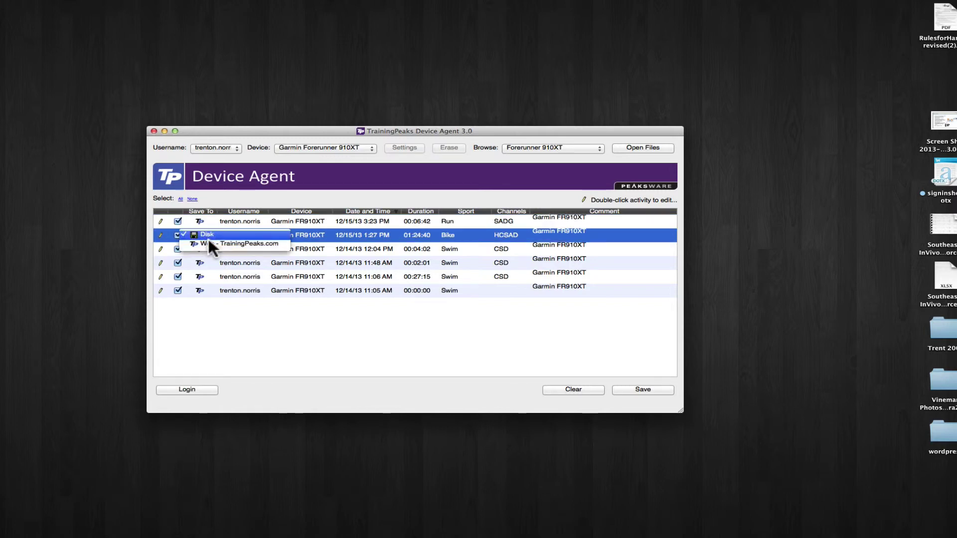
{"action": "left_click", "coordinate": [208, 243]}
Set the 12:04, 11:48, 11:06 and 11:05 swims to save to Web - TrainingPeaks.com
{"action": "left_click", "coordinate": [205, 248]}
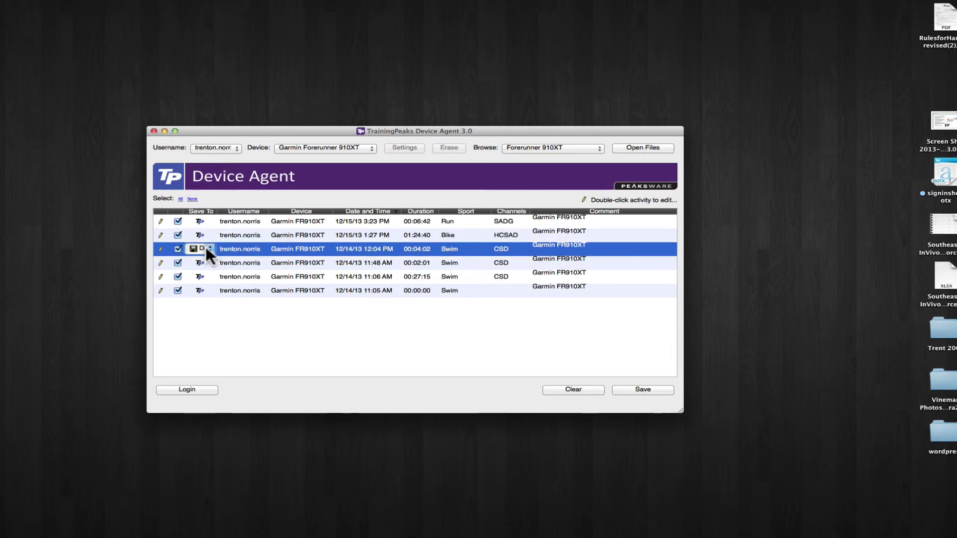
{"action": "left_click", "coordinate": [209, 248]}
{"action": "left_click", "coordinate": [206, 257]}
{"action": "left_click", "coordinate": [200, 260]}
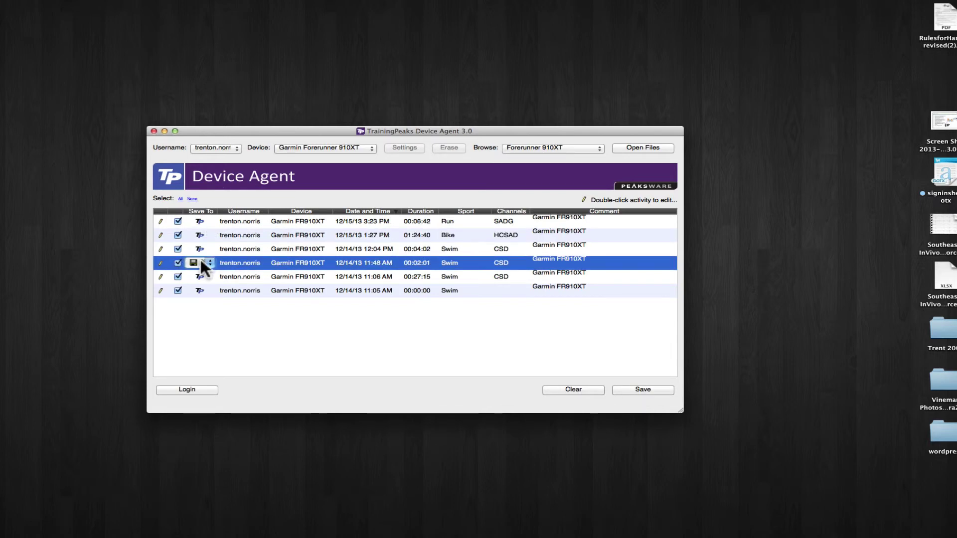
{"action": "left_click", "coordinate": [209, 262]}
{"action": "left_click", "coordinate": [206, 271]}
{"action": "left_click", "coordinate": [202, 274]}
{"action": "left_click", "coordinate": [205, 275]}
{"action": "left_click", "coordinate": [204, 283]}
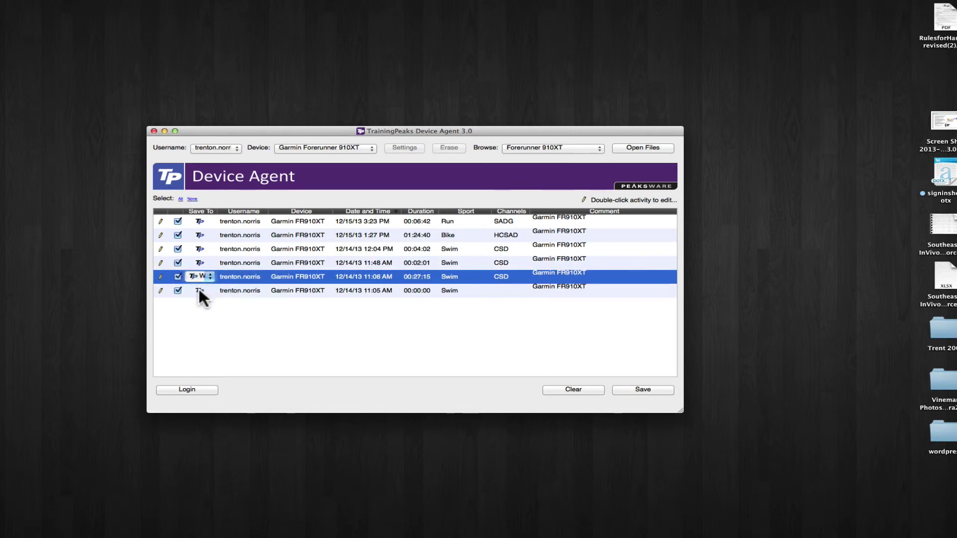
{"action": "left_click", "coordinate": [199, 288]}
{"action": "left_click", "coordinate": [202, 289]}
{"action": "left_click", "coordinate": [200, 297]}
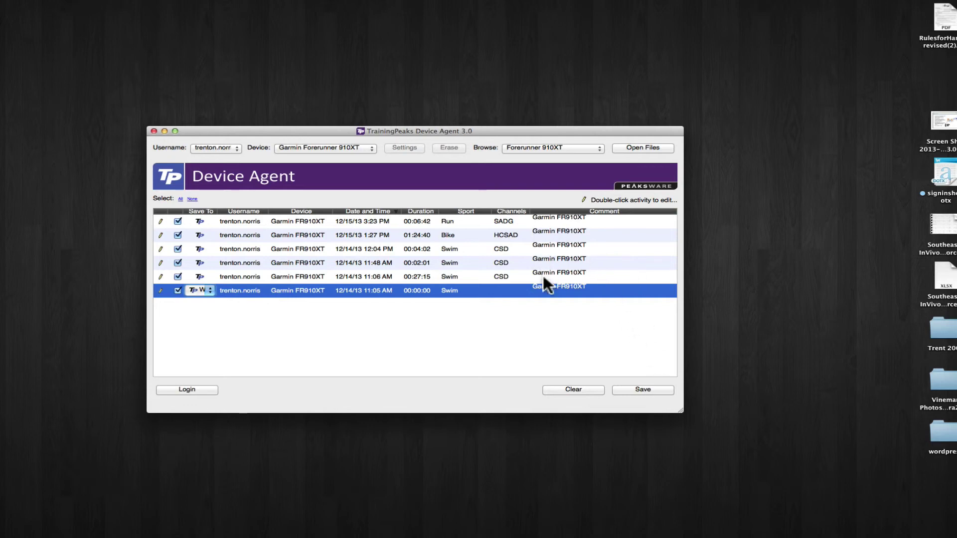
Save the six queued workouts, confirming Yes to 'Save the selected files?'
{"action": "left_click", "coordinate": [640, 389]}
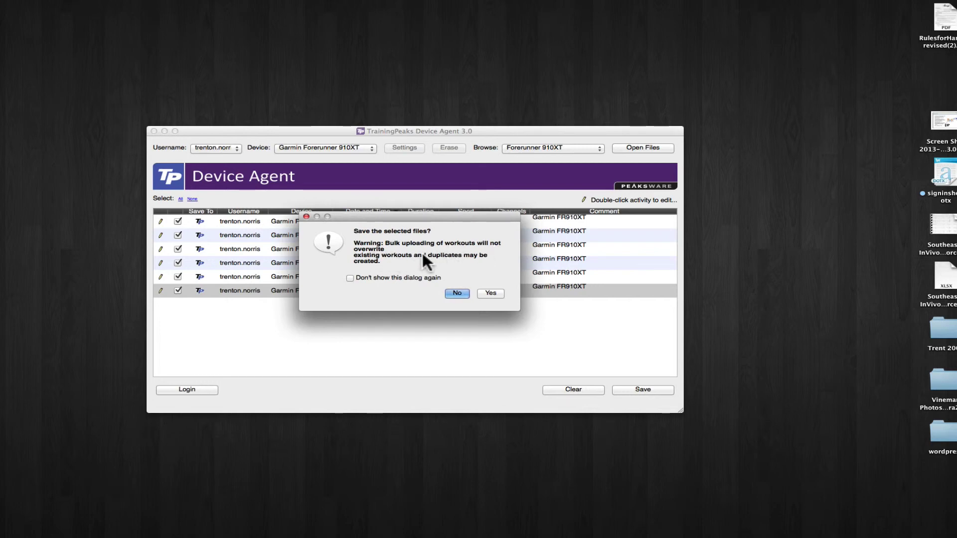
{"action": "left_click", "coordinate": [491, 293]}
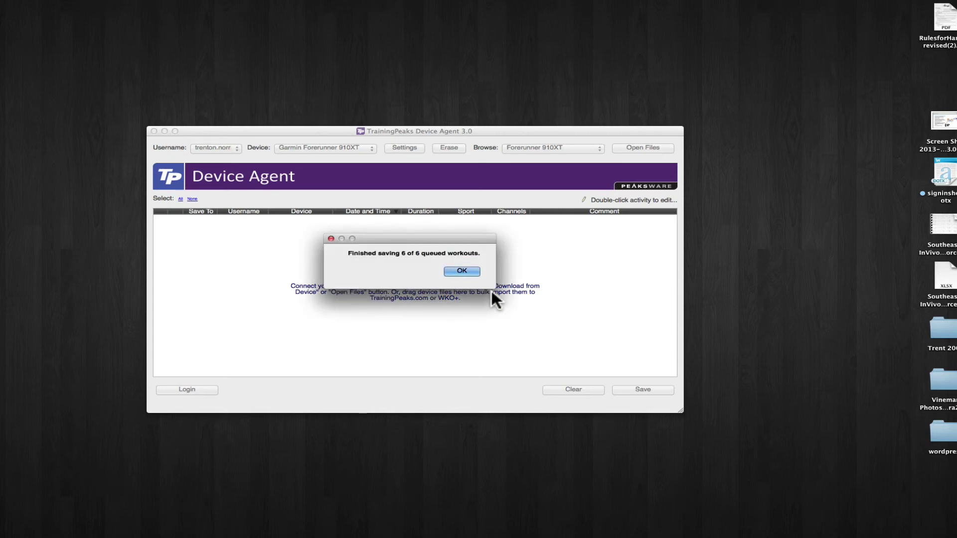
Dismiss the upload-finished message and go to the TrainingPeaks web login page
{"action": "left_click", "coordinate": [462, 271]}
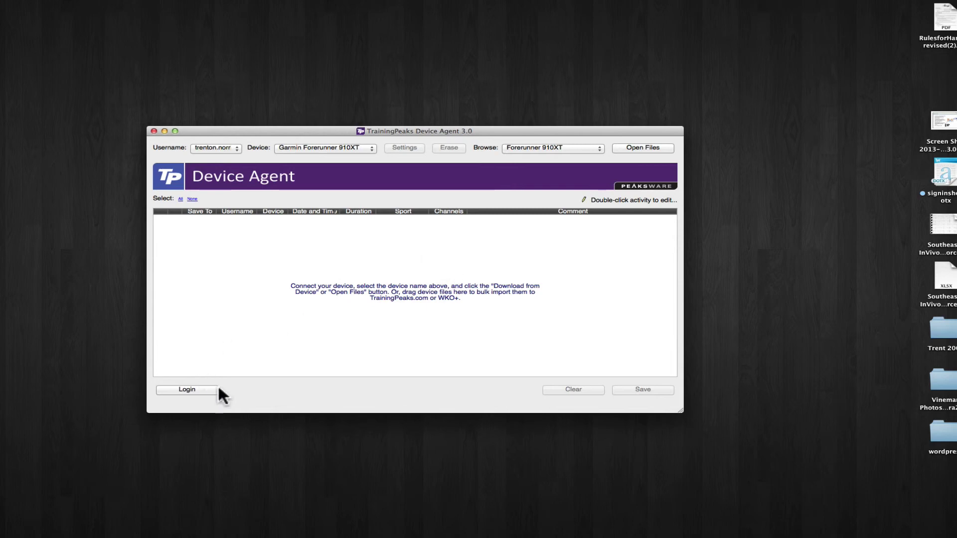
{"action": "left_click", "coordinate": [185, 389]}
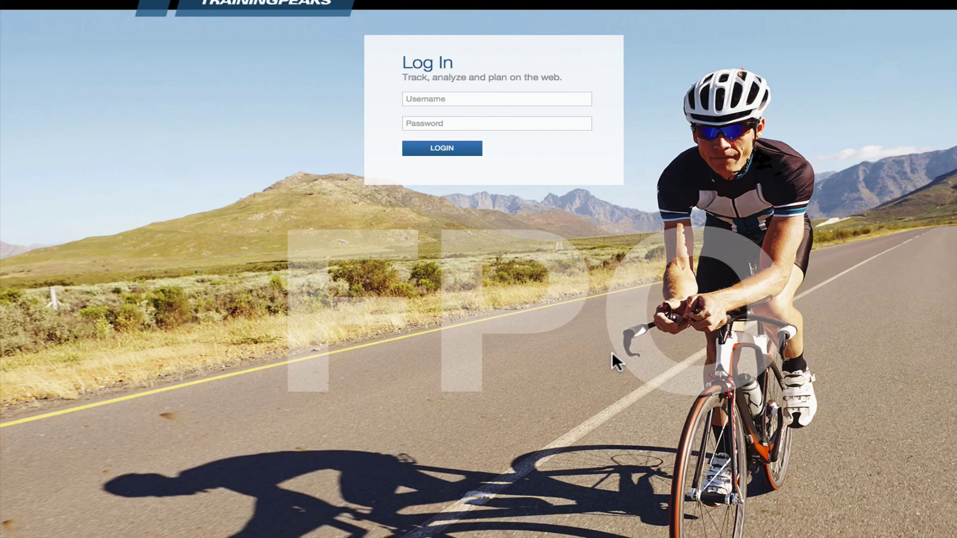
Log in to TrainingPeaks with the account username and password
{"action": "left_click", "coordinate": [454, 99]}
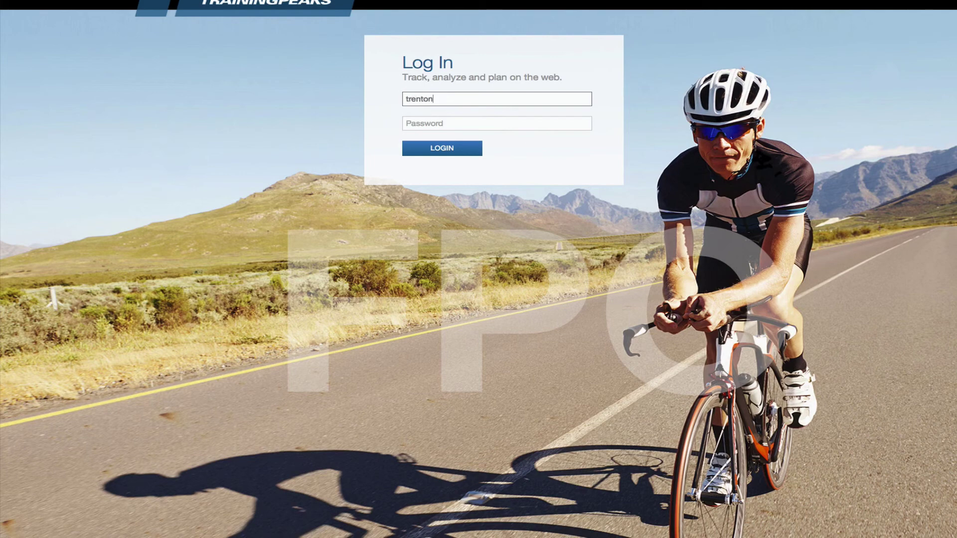
{"action": "key", "text": "Tab"}
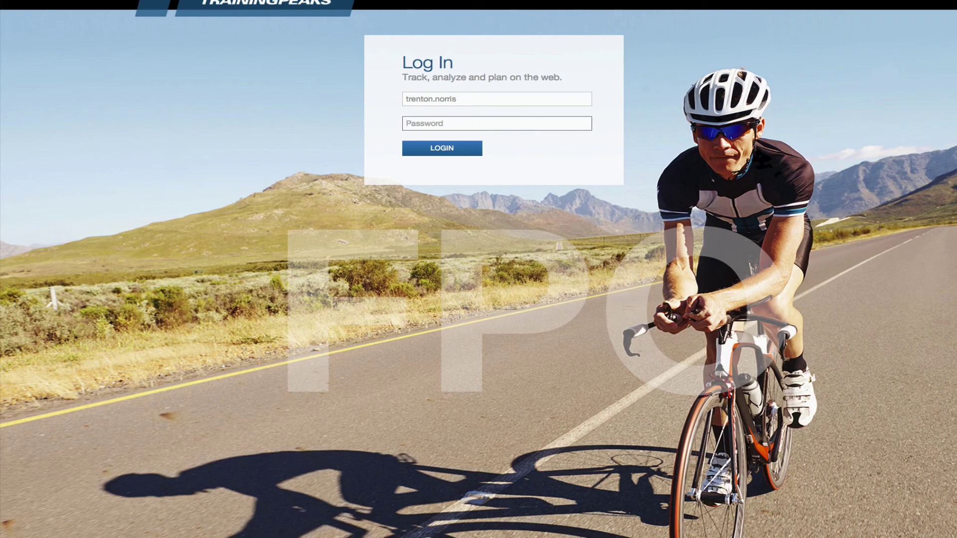
{"action": "type", "text": "•••••••••"}
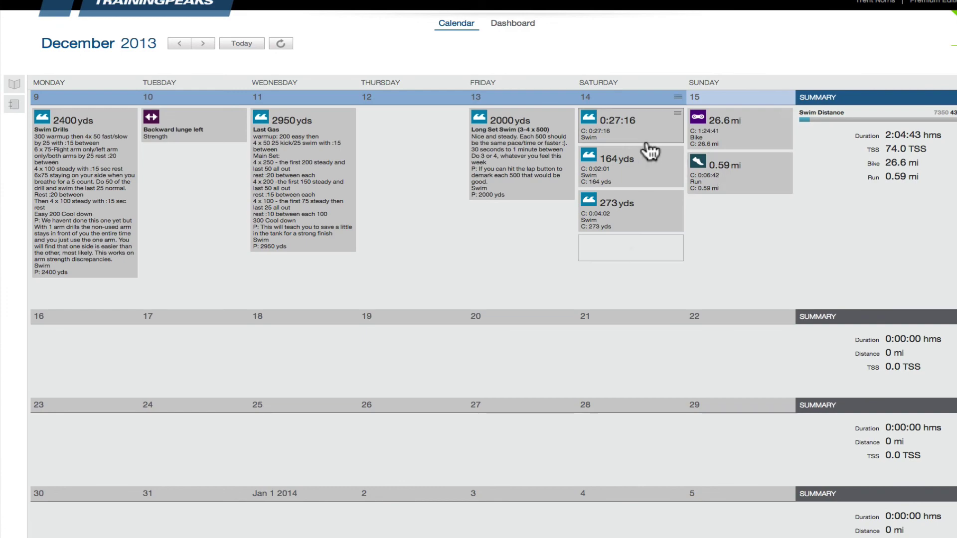
{"action": "left_click", "coordinate": [627, 143]}
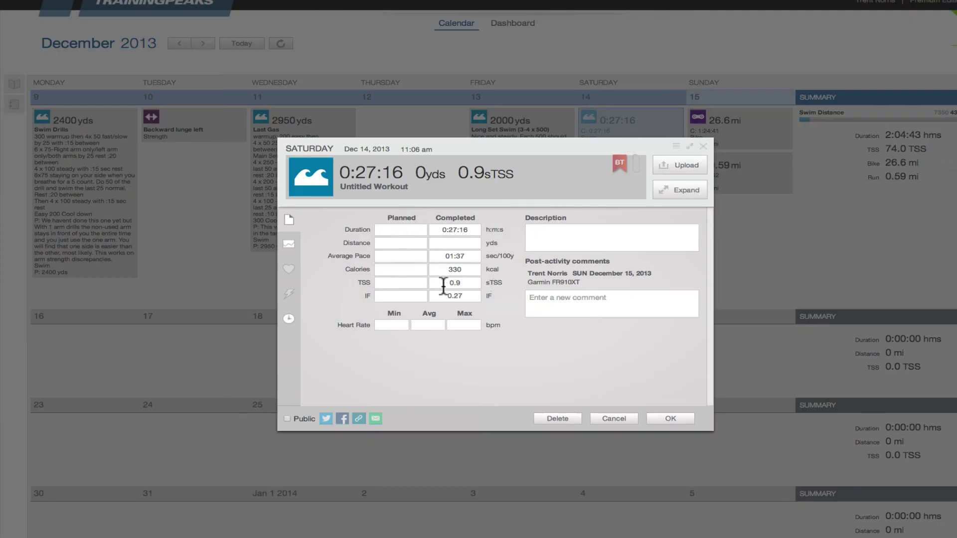
{"action": "left_click", "coordinate": [703, 147]}
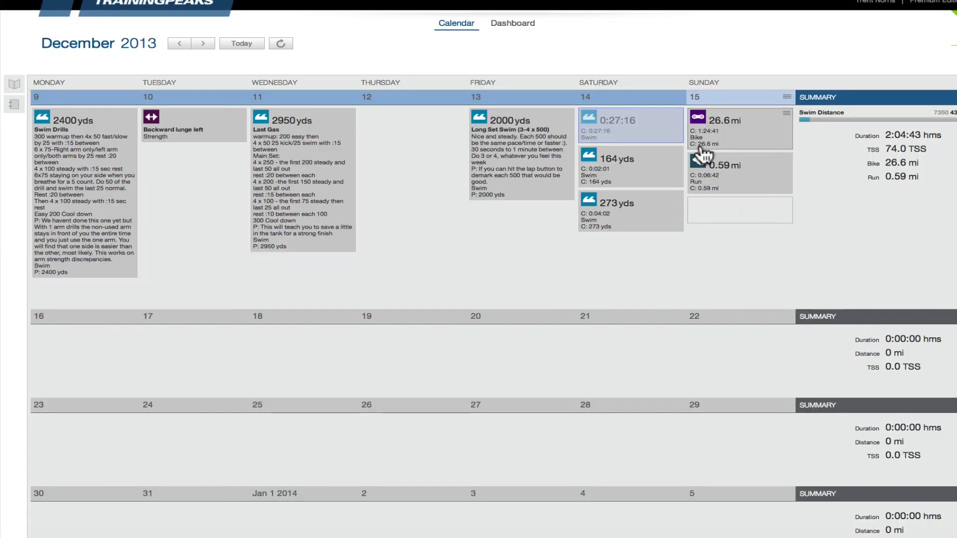